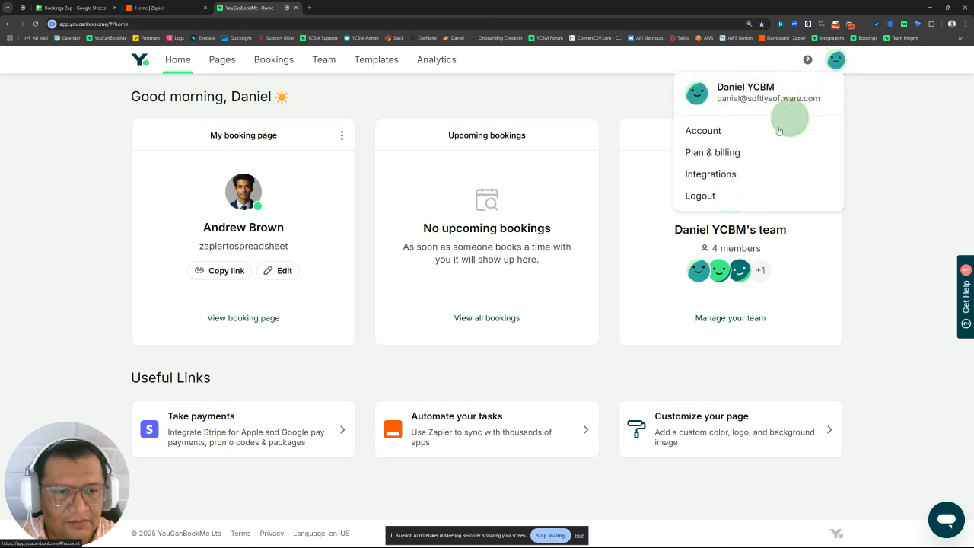
Step: Open the account's Zapier integration in YouCanBookMe, mask the Zapier API key and copy it
{"action": "left_click", "coordinate": [716, 176]}
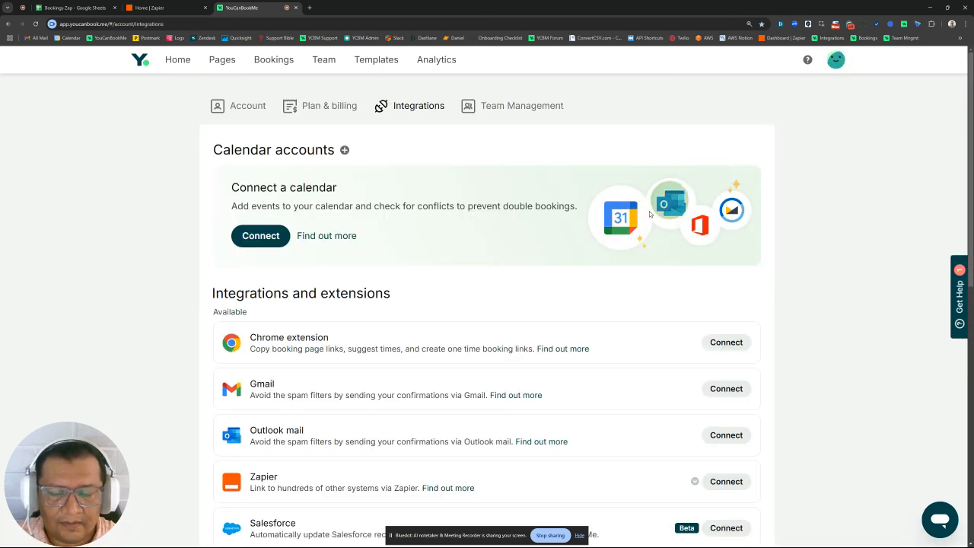
{"action": "scroll", "coordinate": [513, 270], "scroll_direction": "down", "scroll_amount": 1}
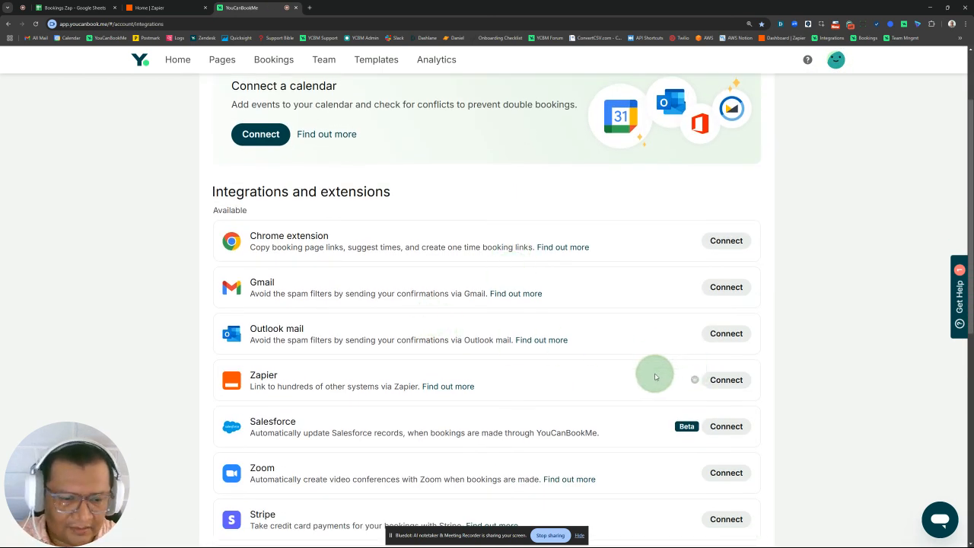
{"action": "left_click", "coordinate": [726, 379]}
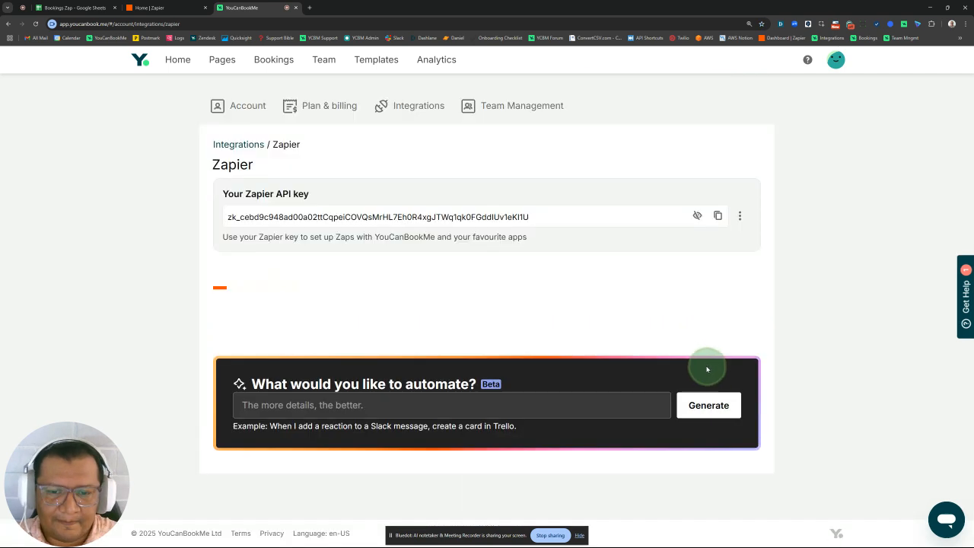
{"action": "left_click", "coordinate": [697, 215]}
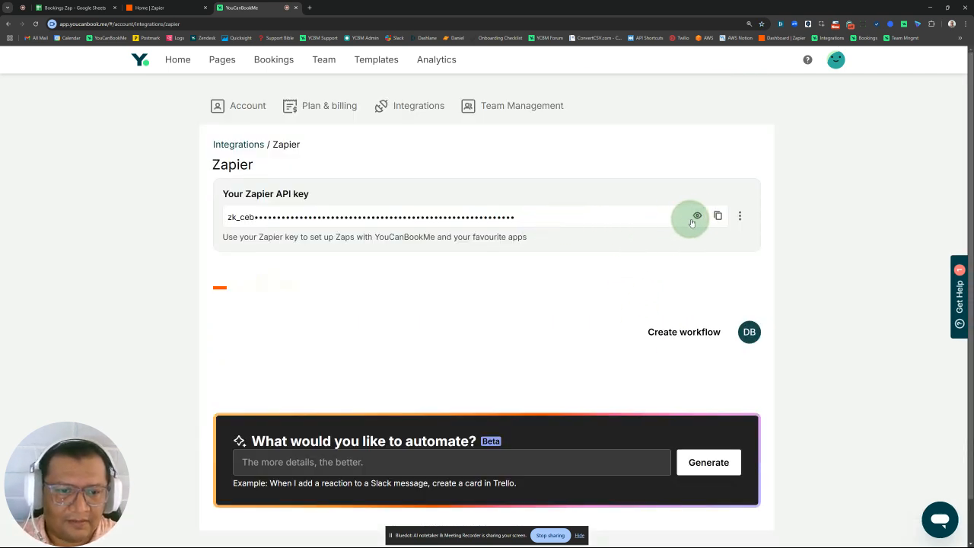
{"action": "left_click", "coordinate": [718, 216]}
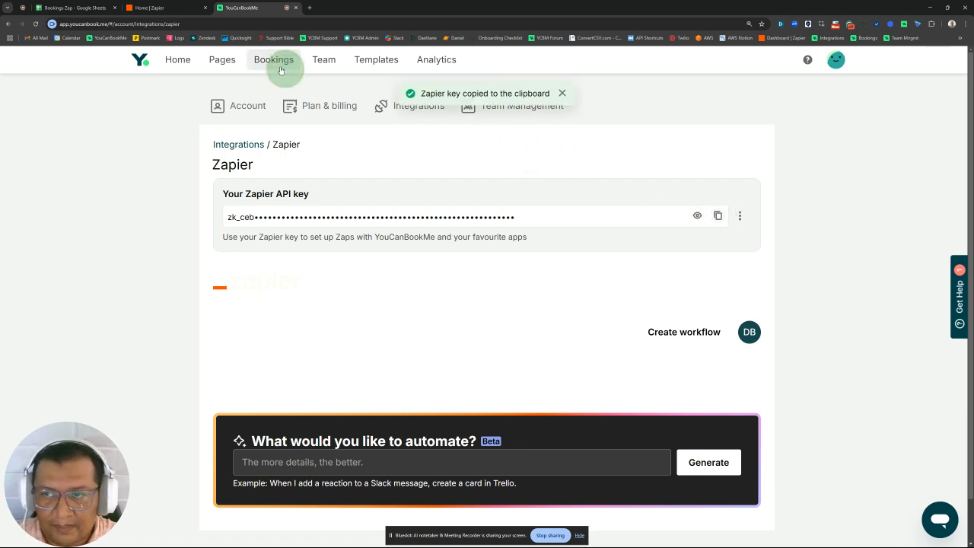
Step: Switch to Zapier, search its connected apps for "youcanboo" and start a new YouCanBookMe connection
{"action": "left_click", "coordinate": [167, 9]}
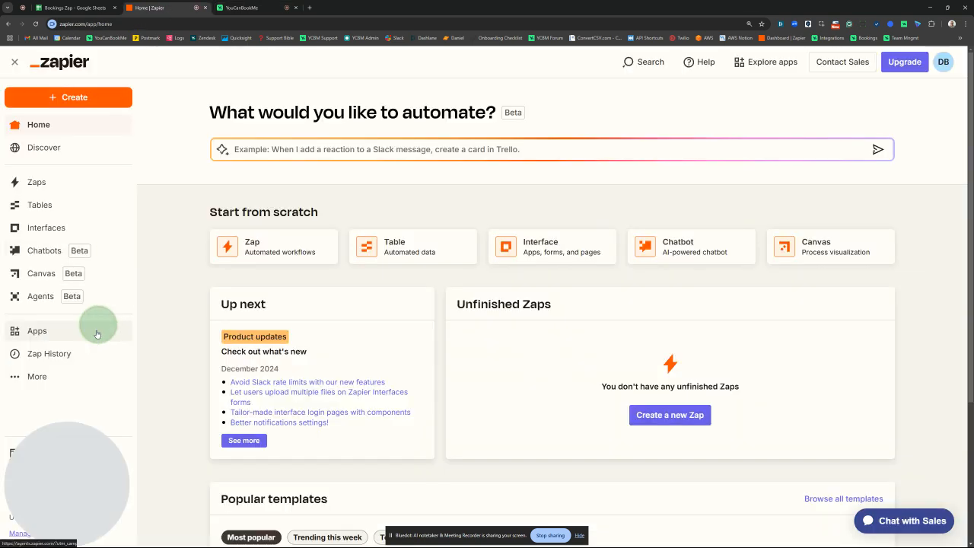
{"action": "left_click", "coordinate": [36, 333]}
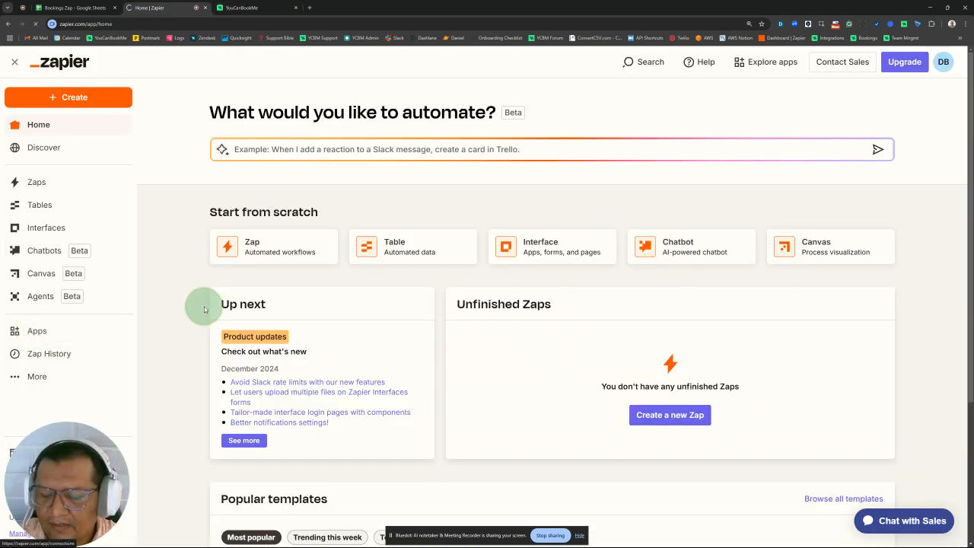
{"action": "left_click", "coordinate": [672, 100]}
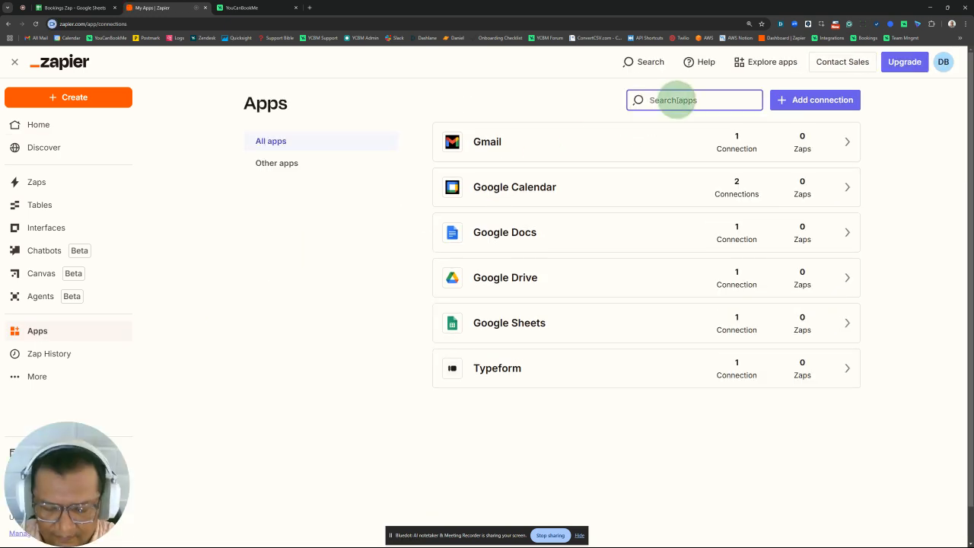
{"action": "type", "text": "youcanboo"}
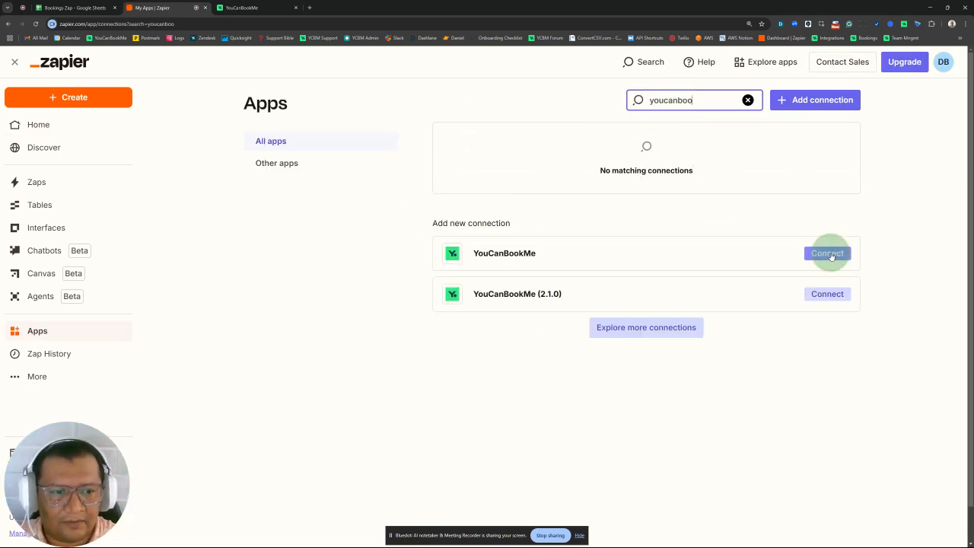
{"action": "left_click", "coordinate": [830, 255]}
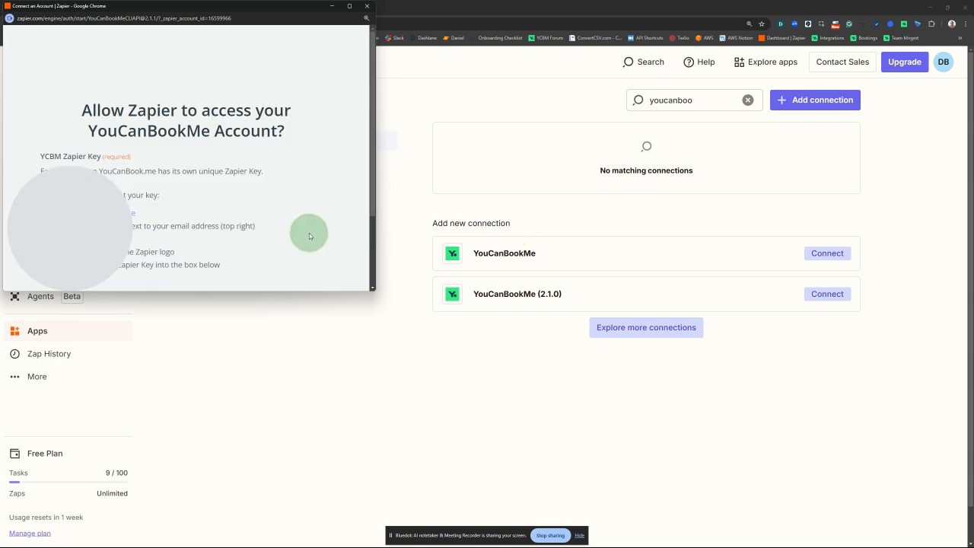
Step: Paste the YCBM Zapier key into the access request and continue to YouCanBookMe
{"action": "scroll", "coordinate": [309, 233], "scroll_direction": "down", "scroll_amount": 2}
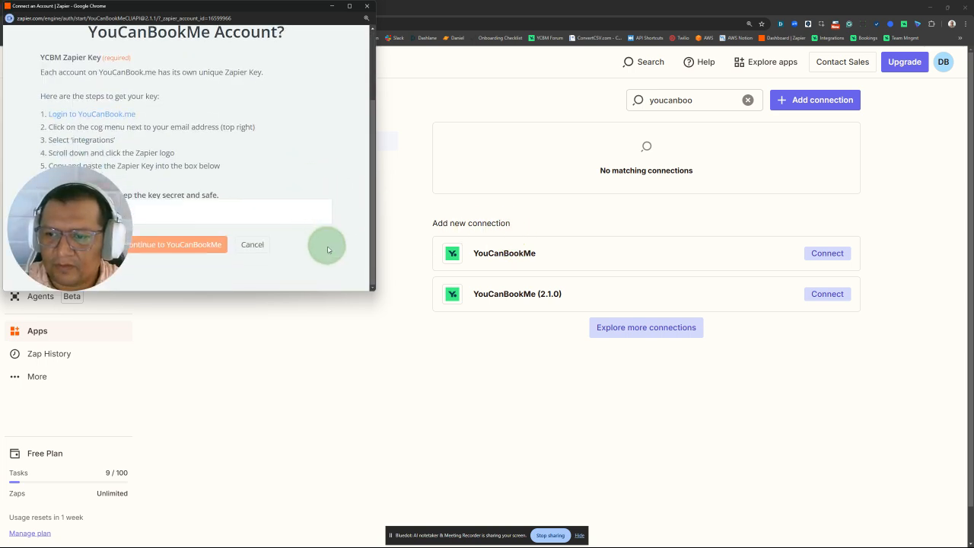
{"action": "left_click", "coordinate": [222, 214]}
{"action": "key", "text": "ctrl+v"}
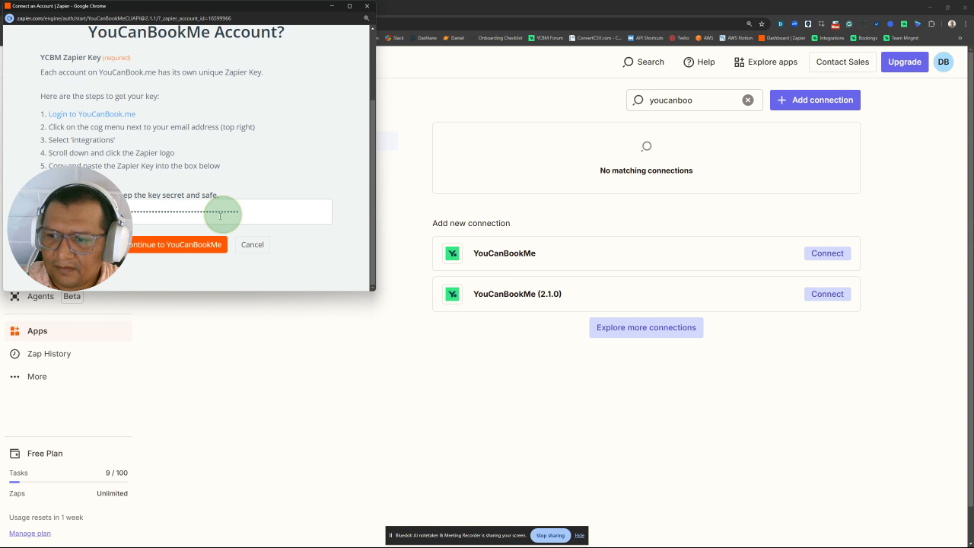
{"action": "left_click", "coordinate": [178, 245]}
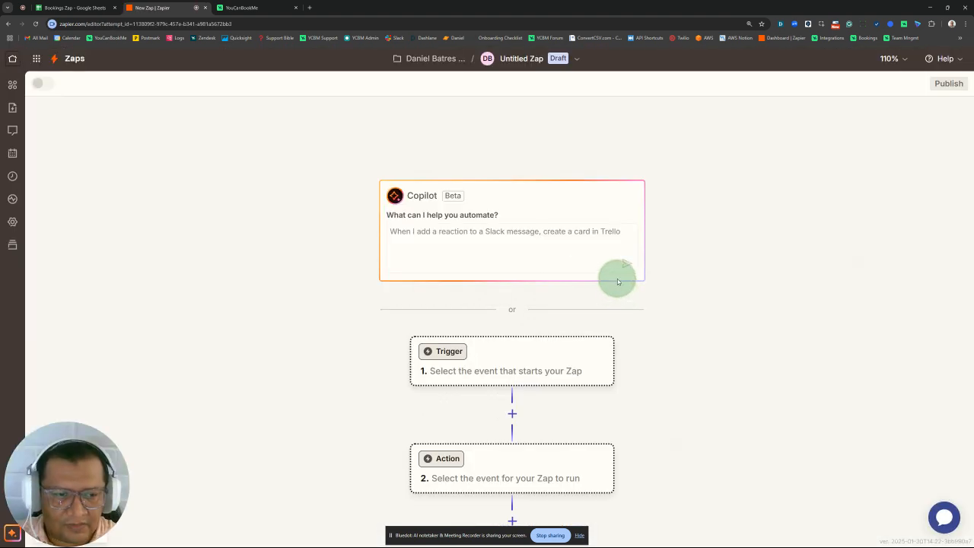
Step: Set the Zap's trigger to YouCanBookMe with the Booking Notifications event and continue to its configuration
{"action": "left_click", "coordinate": [456, 354]}
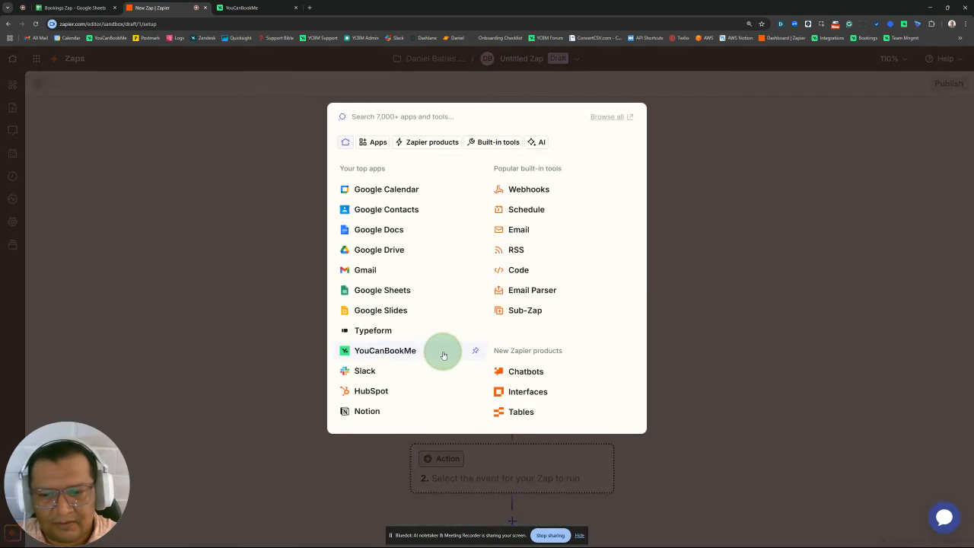
{"action": "left_click", "coordinate": [380, 351]}
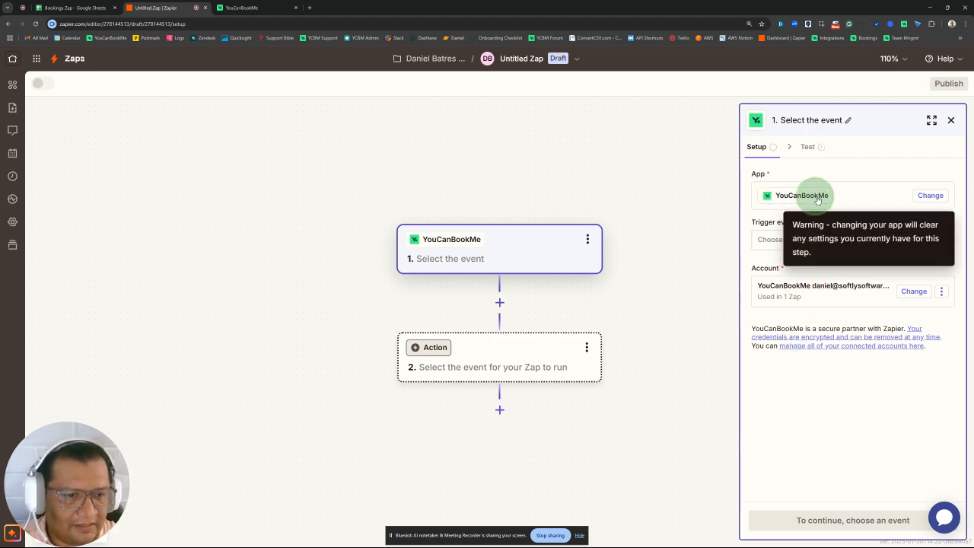
{"action": "left_click", "coordinate": [772, 242]}
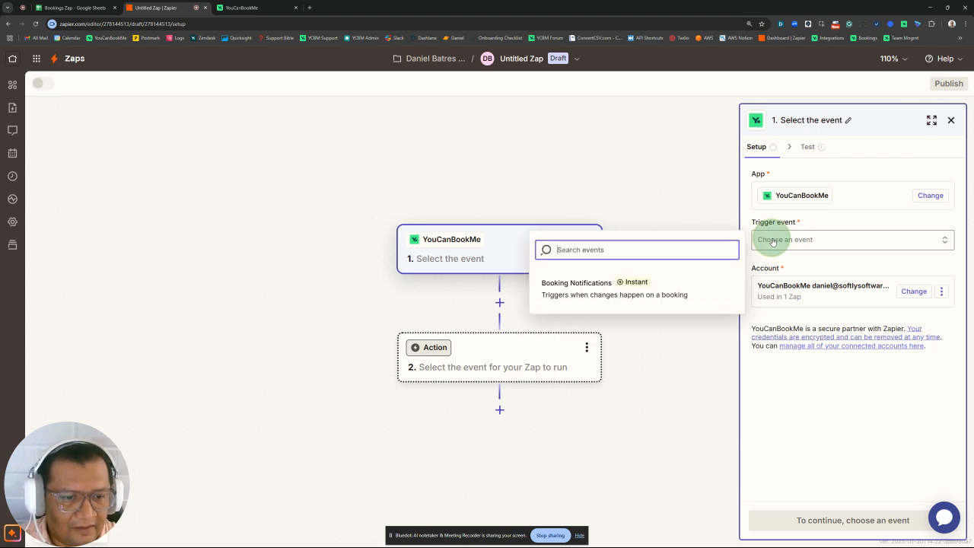
{"action": "left_click", "coordinate": [596, 293]}
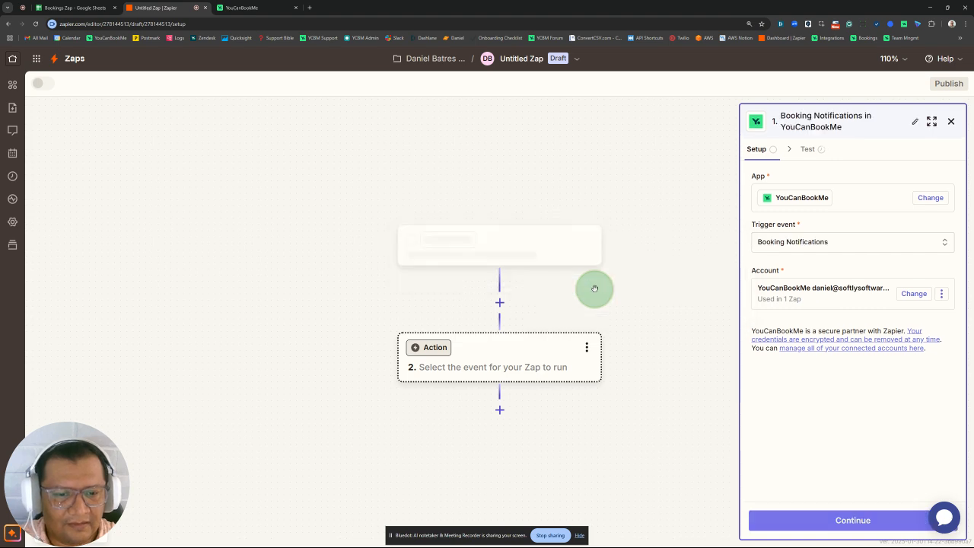
{"action": "left_click", "coordinate": [850, 520]}
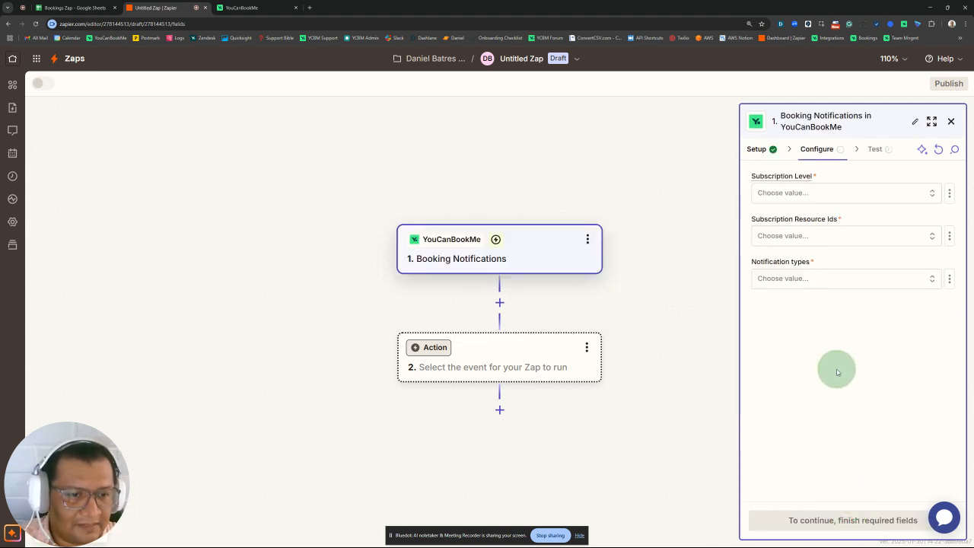
Step: Set the trigger's subscription level to Booking Page and its subscription resource to zapiertospreadsheet
{"action": "left_click", "coordinate": [783, 194]}
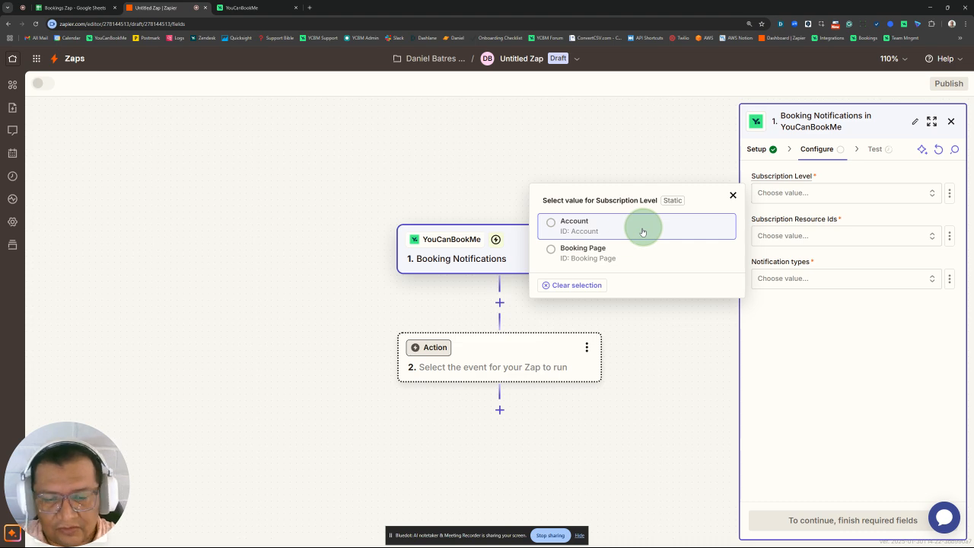
{"action": "left_click", "coordinate": [575, 257]}
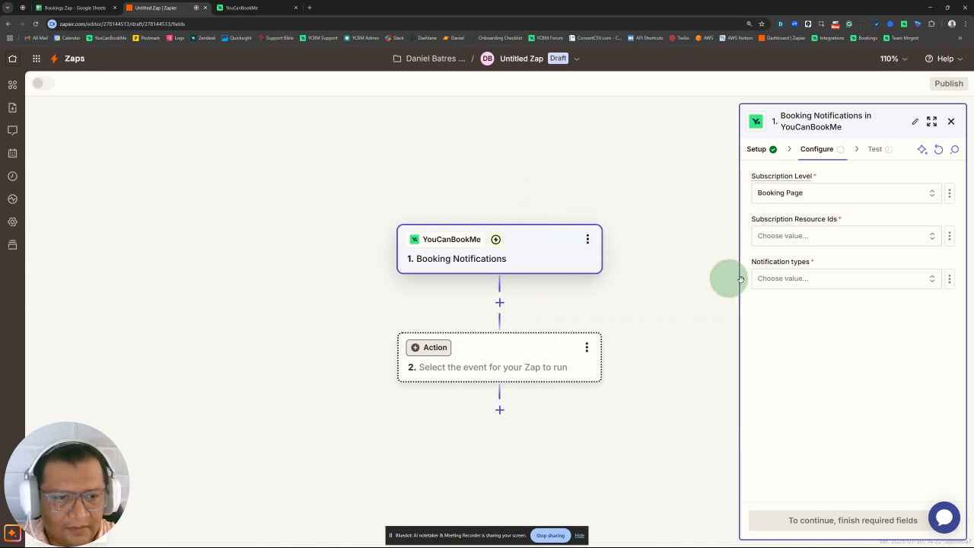
{"action": "left_click", "coordinate": [787, 236]}
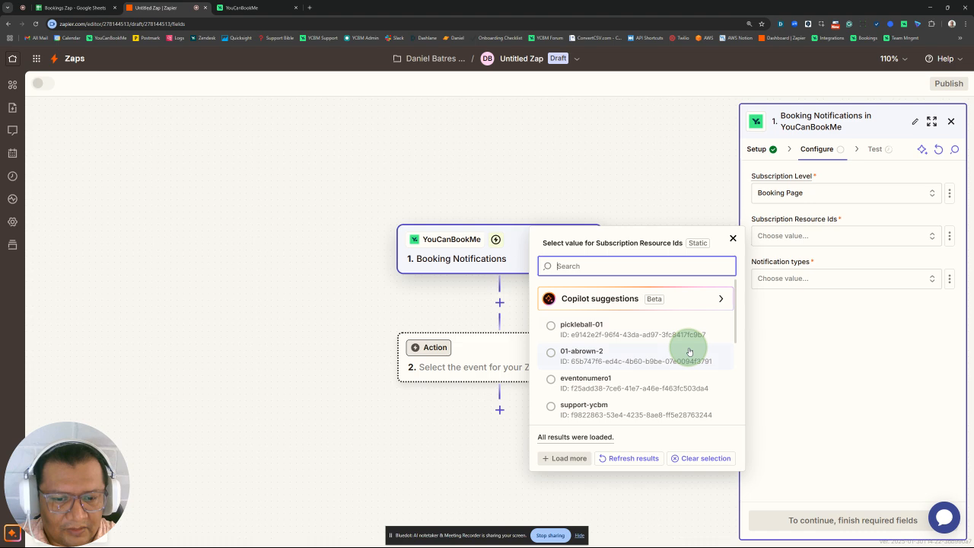
{"action": "scroll", "coordinate": [689, 351], "scroll_direction": "down", "scroll_amount": 5}
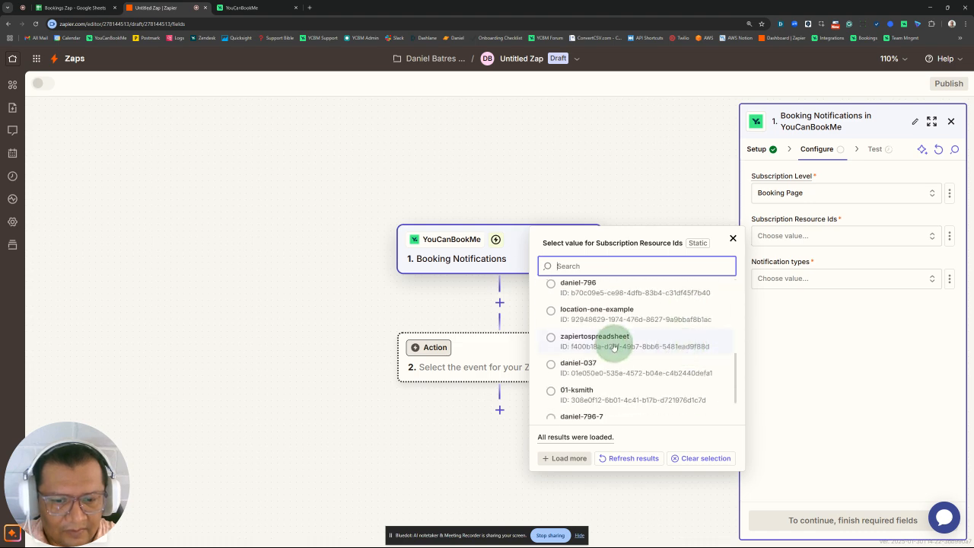
{"action": "scroll", "coordinate": [607, 358], "scroll_direction": "down", "scroll_amount": 1}
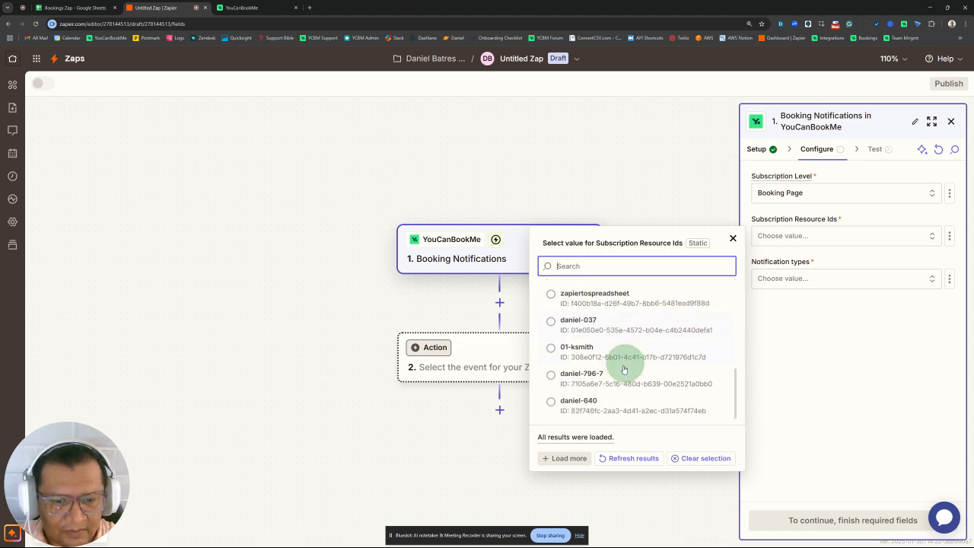
{"action": "left_click", "coordinate": [577, 298]}
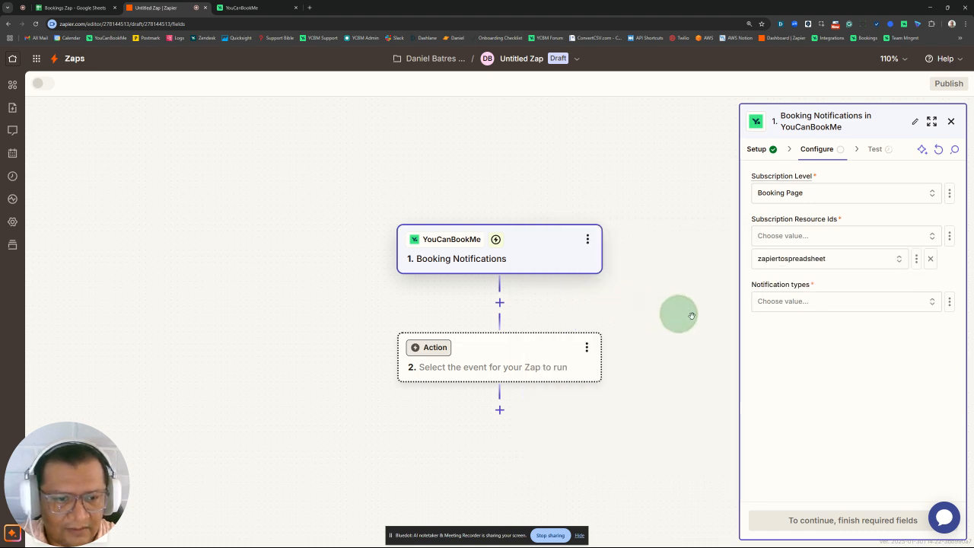
Step: Set the trigger's notification type to Booking created and continue to the trigger test
{"action": "left_click", "coordinate": [795, 303]}
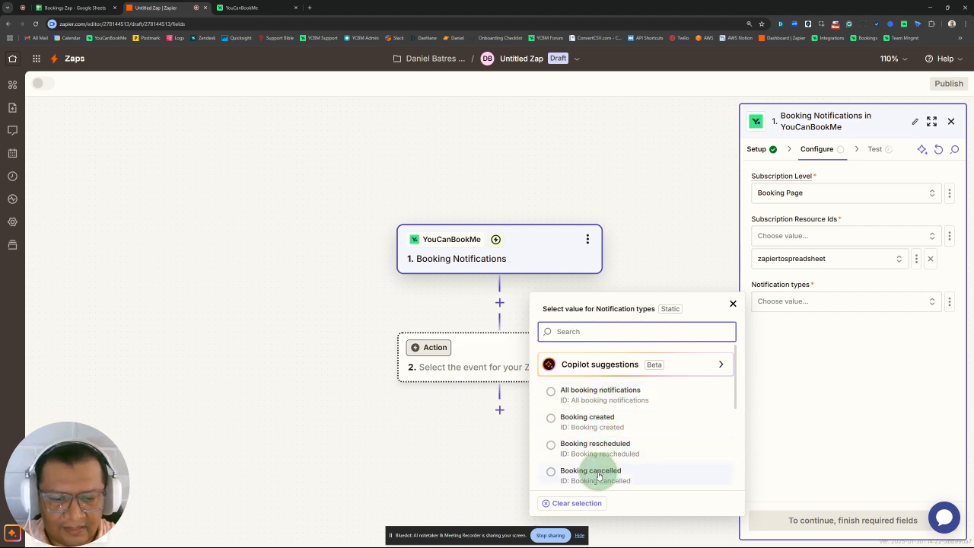
{"action": "scroll", "coordinate": [601, 472], "scroll_direction": "down", "scroll_amount": 3}
{"action": "scroll", "coordinate": [609, 433], "scroll_direction": "down", "scroll_amount": 1}
{"action": "scroll", "coordinate": [608, 427], "scroll_direction": "up", "scroll_amount": 2}
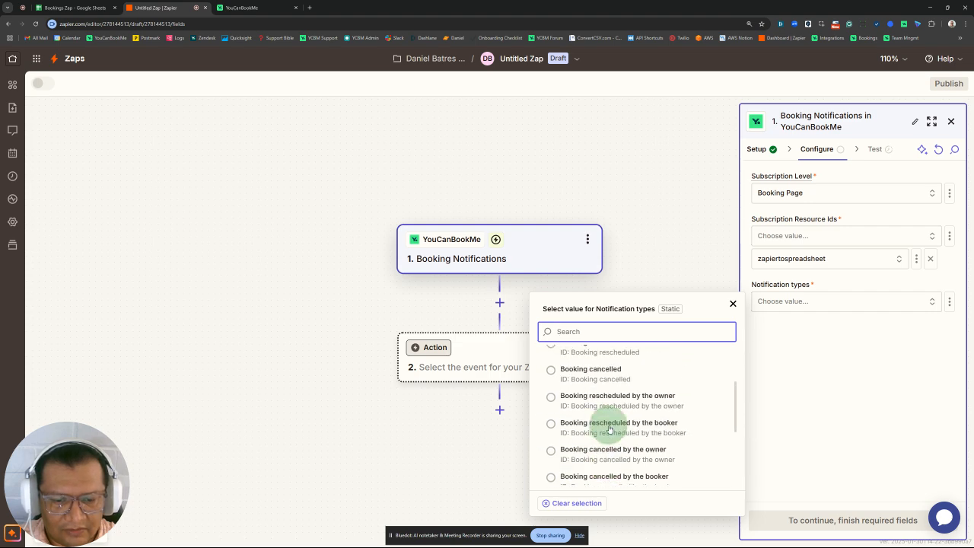
{"action": "scroll", "coordinate": [608, 429], "scroll_direction": "up", "scroll_amount": 3}
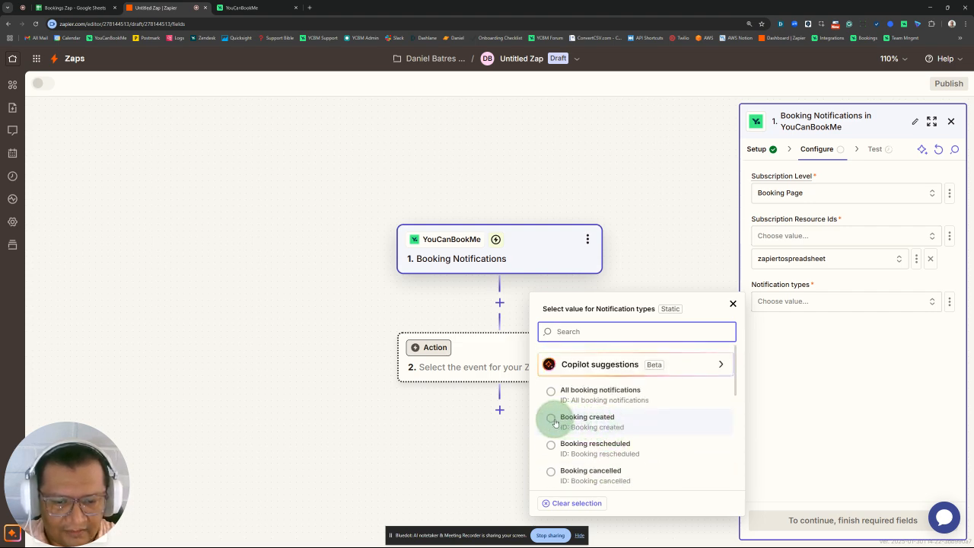
{"action": "left_click", "coordinate": [571, 424]}
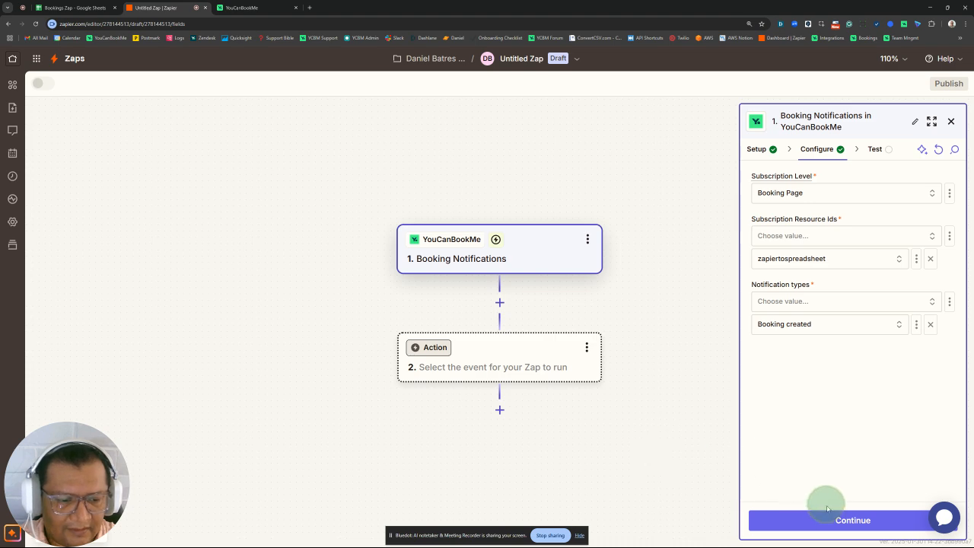
{"action": "left_click", "coordinate": [838, 521]}
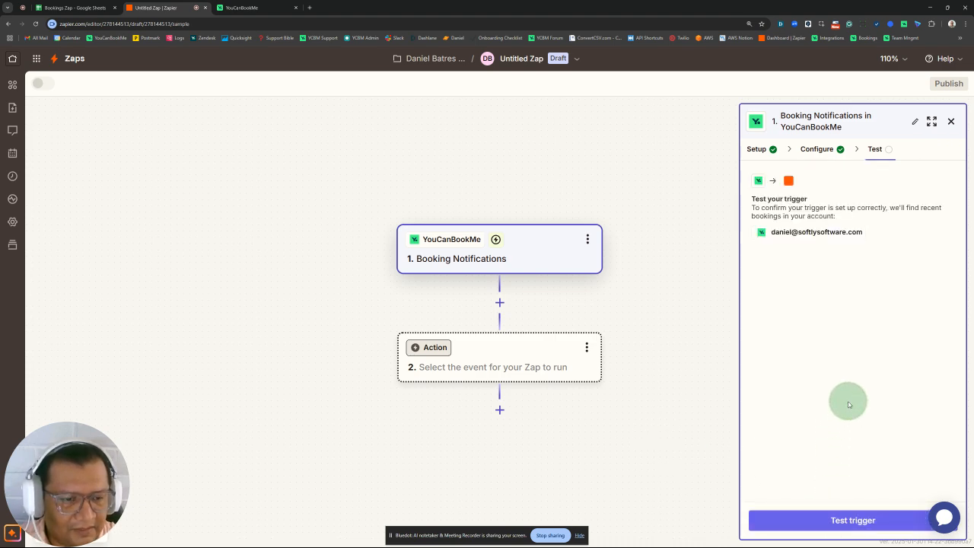
Step: Test the trigger, inspect the Booking B record and continue with it as the selected record
{"action": "left_click", "coordinate": [854, 520]}
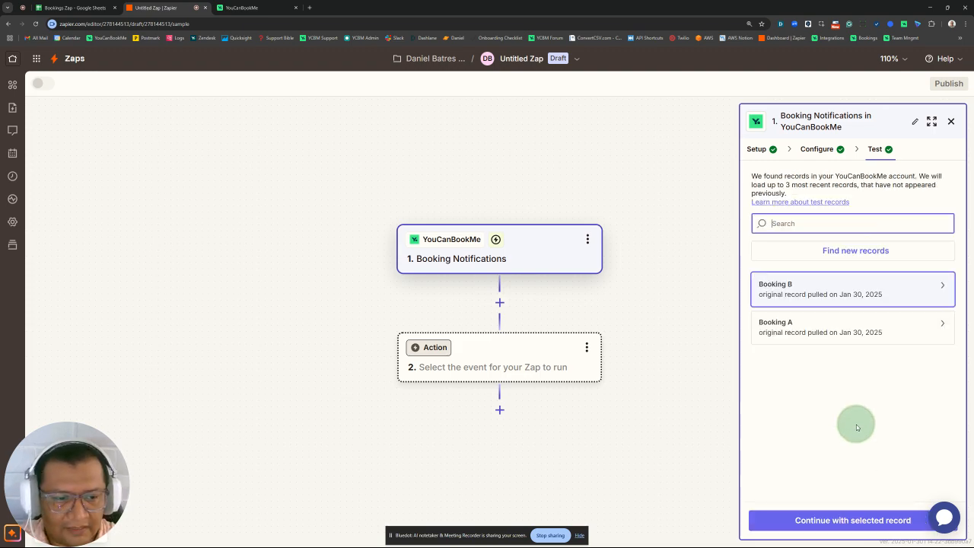
{"action": "left_click", "coordinate": [802, 294]}
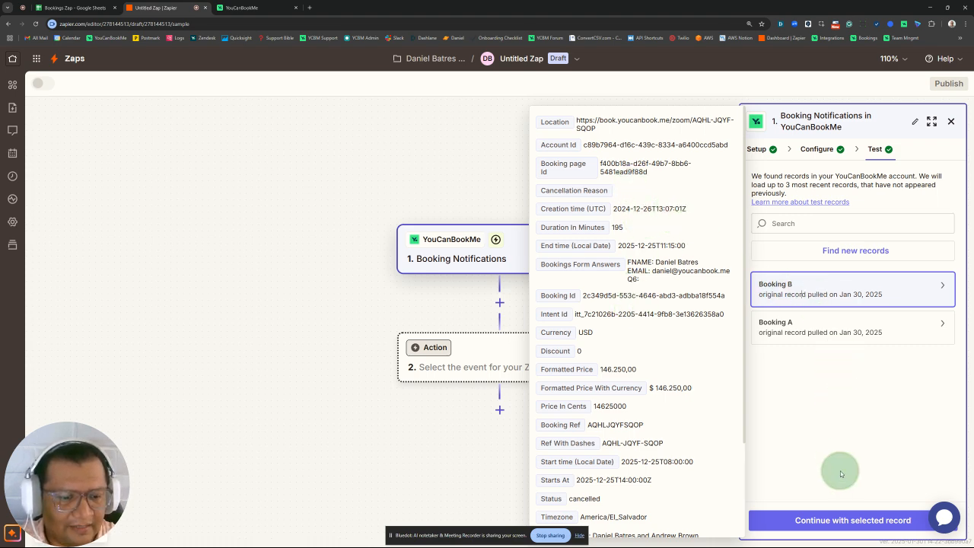
{"action": "left_click", "coordinate": [850, 520]}
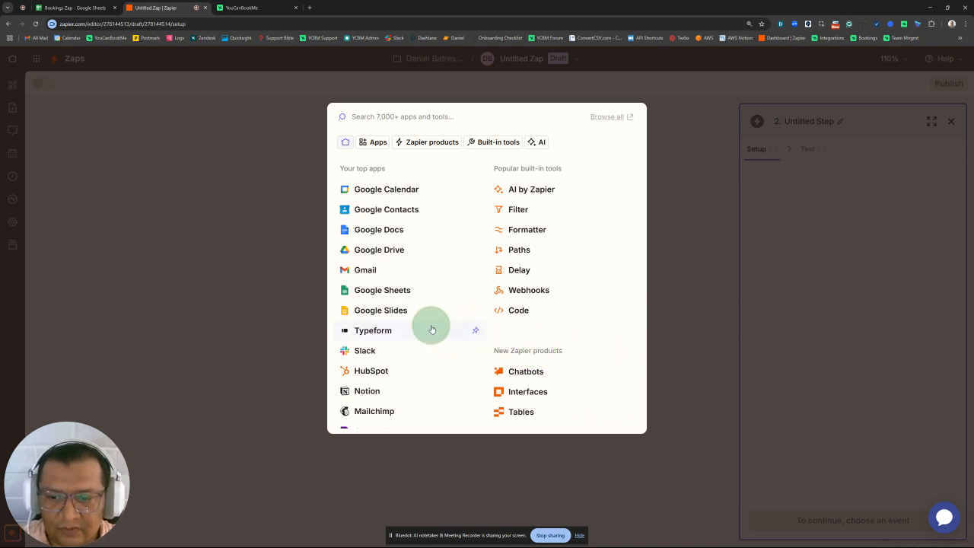
Step: Set the Zap's action to Google Sheets with the Create Spreadsheet Row event and continue to its configuration
{"action": "left_click", "coordinate": [382, 291]}
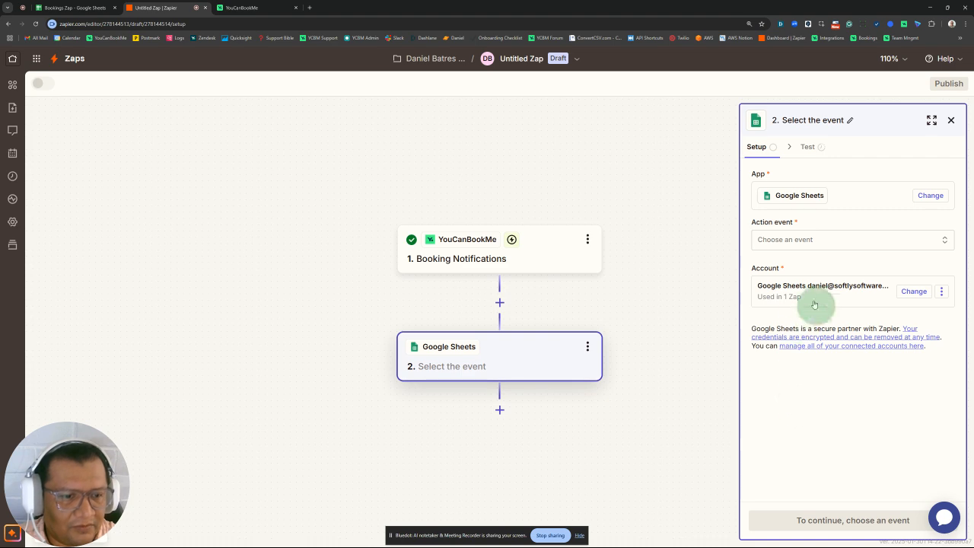
{"action": "left_click", "coordinate": [785, 242]}
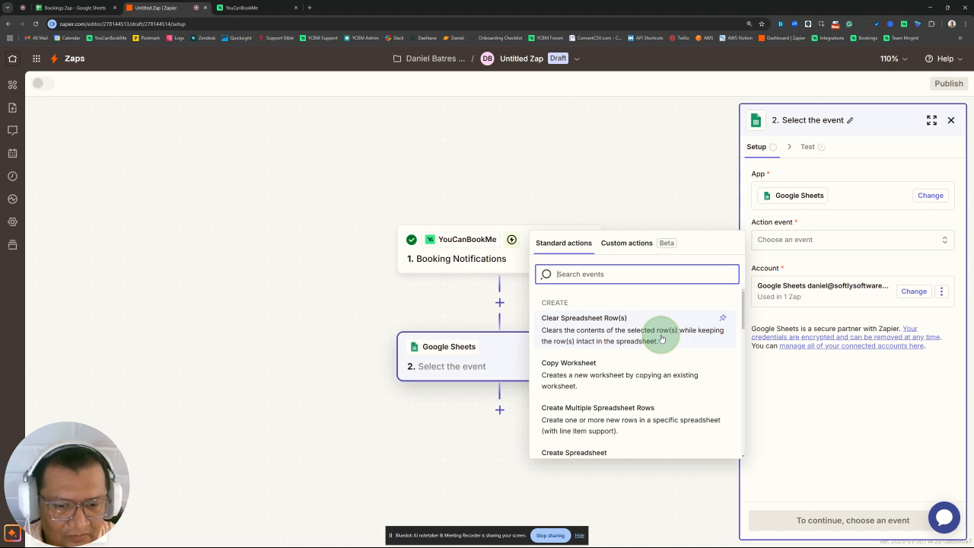
{"action": "scroll", "coordinate": [661, 339], "scroll_direction": "down", "scroll_amount": 2}
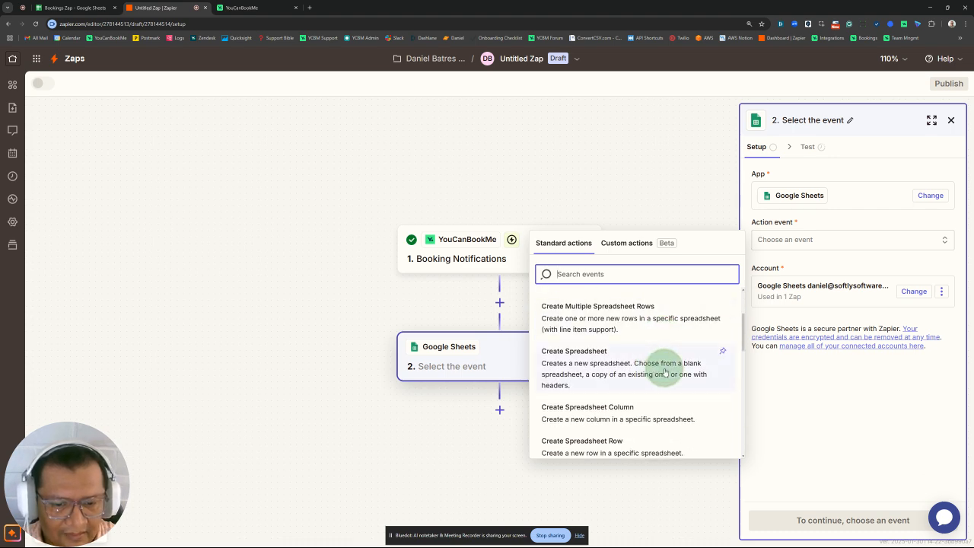
{"action": "scroll", "coordinate": [662, 371], "scroll_direction": "down", "scroll_amount": 2}
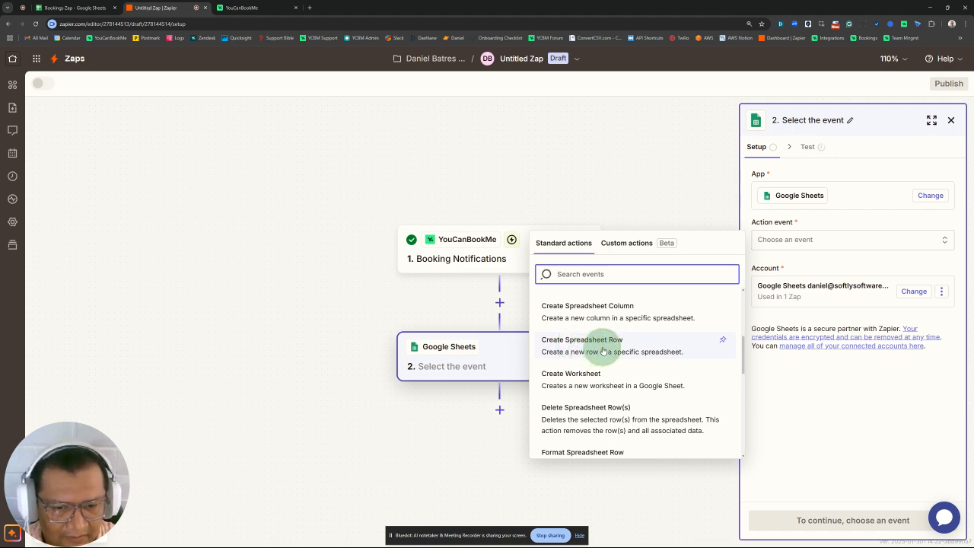
{"action": "left_click", "coordinate": [602, 351]}
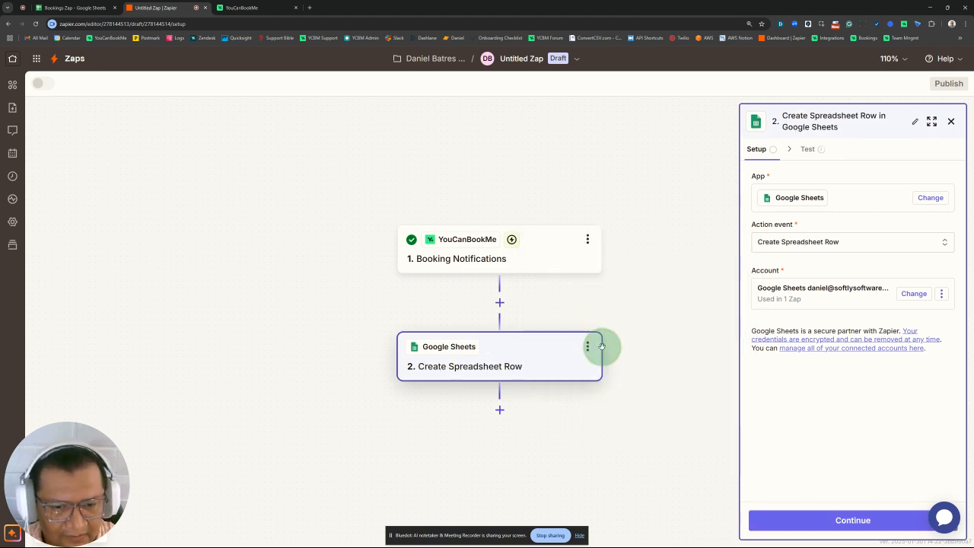
{"action": "left_click", "coordinate": [852, 520]}
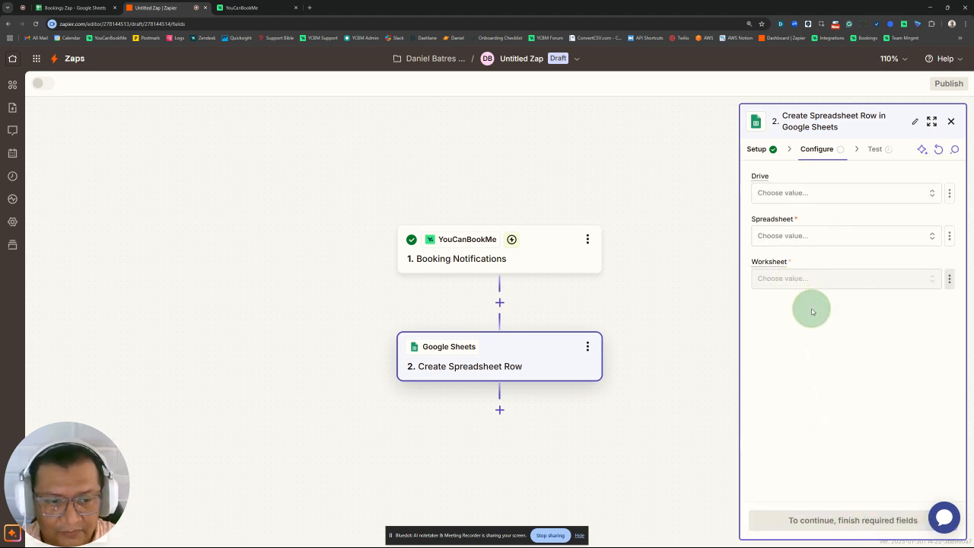
Step: Point the action to My Google Drive, the Bookings Zap spreadsheet and its Sheet 1 worksheet
{"action": "left_click", "coordinate": [792, 195]}
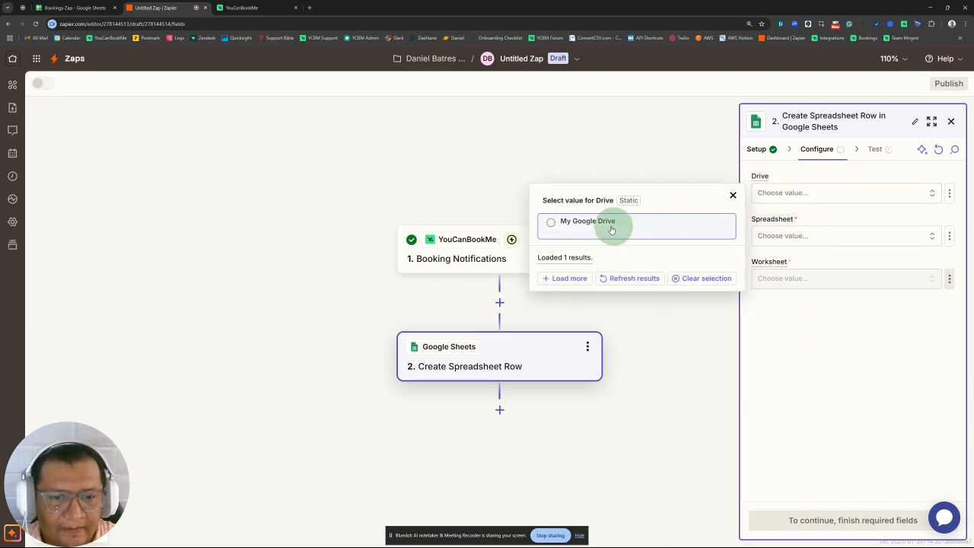
{"action": "left_click", "coordinate": [582, 223]}
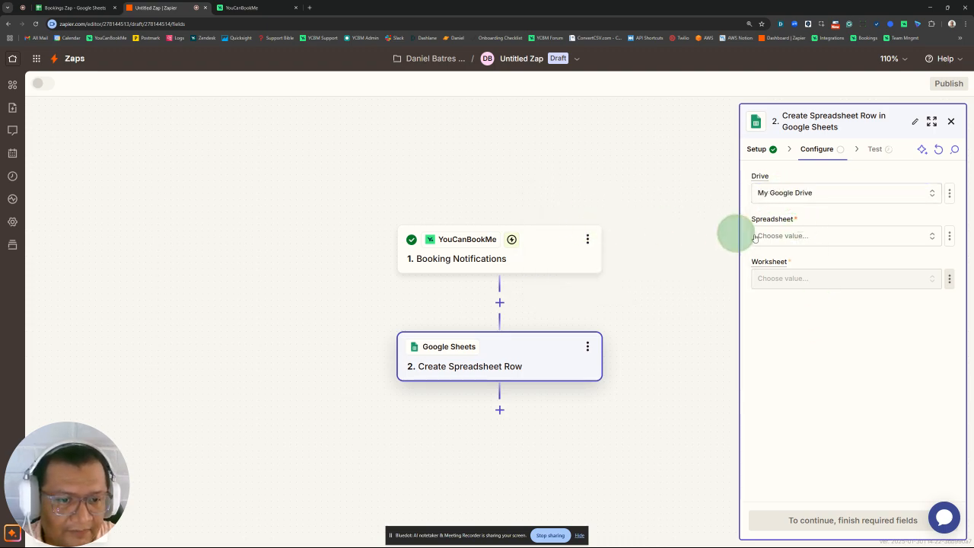
{"action": "left_click", "coordinate": [802, 237]}
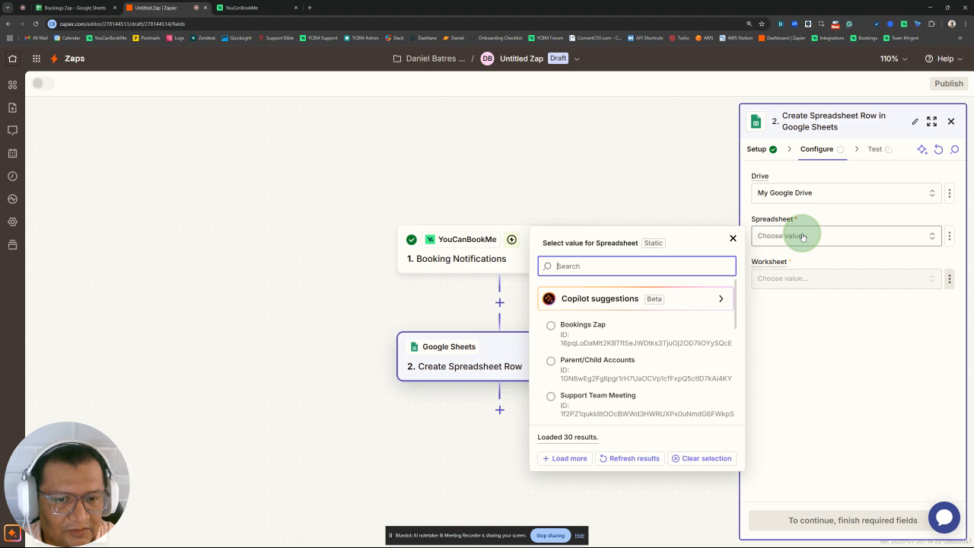
{"action": "left_click", "coordinate": [576, 327]}
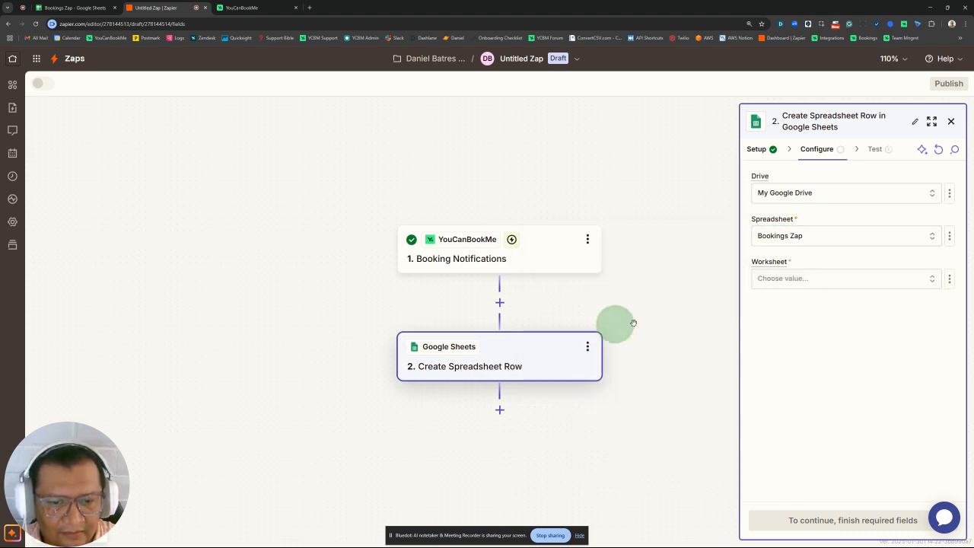
{"action": "left_click", "coordinate": [791, 279]}
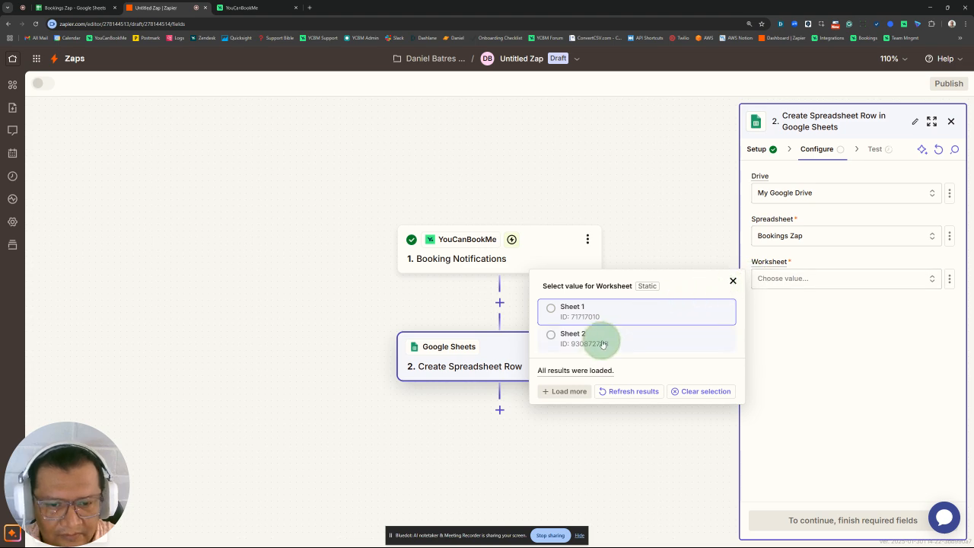
{"action": "left_click", "coordinate": [551, 312]}
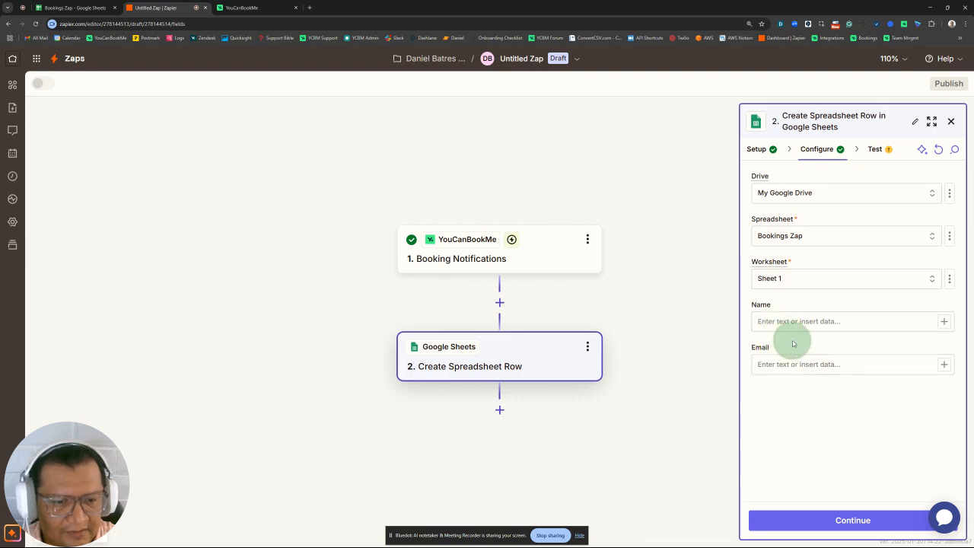
Step: Map the row's Name column to the FNAME value from the Booking Notifications trigger
{"action": "left_click", "coordinate": [944, 325]}
{"action": "scroll", "coordinate": [669, 387], "scroll_direction": "down", "scroll_amount": 5}
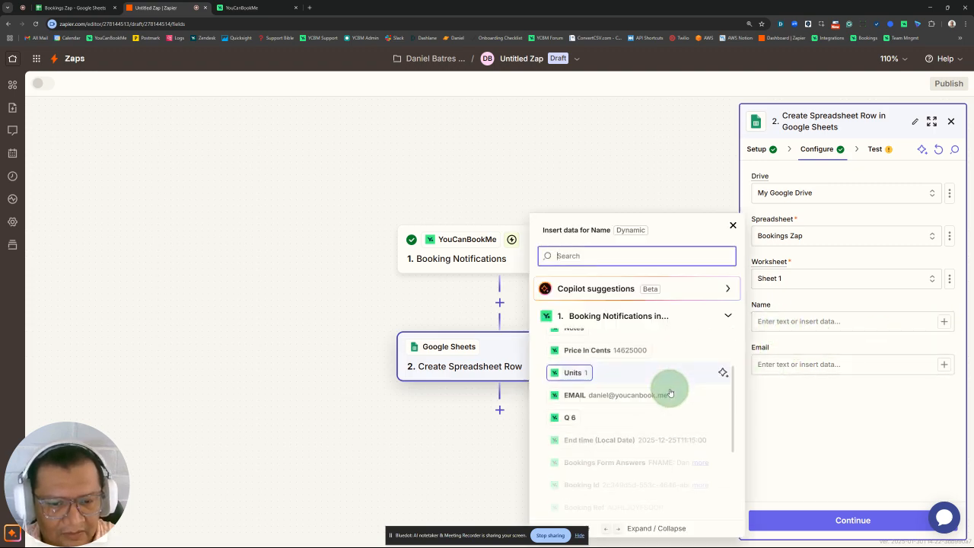
{"action": "scroll", "coordinate": [669, 392], "scroll_direction": "down", "scroll_amount": 3}
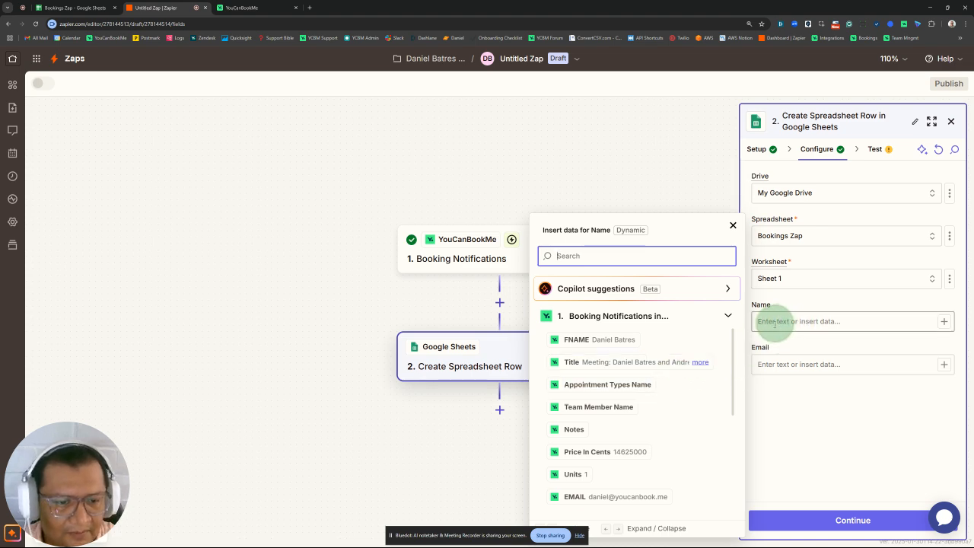
{"action": "left_click", "coordinate": [574, 341]}
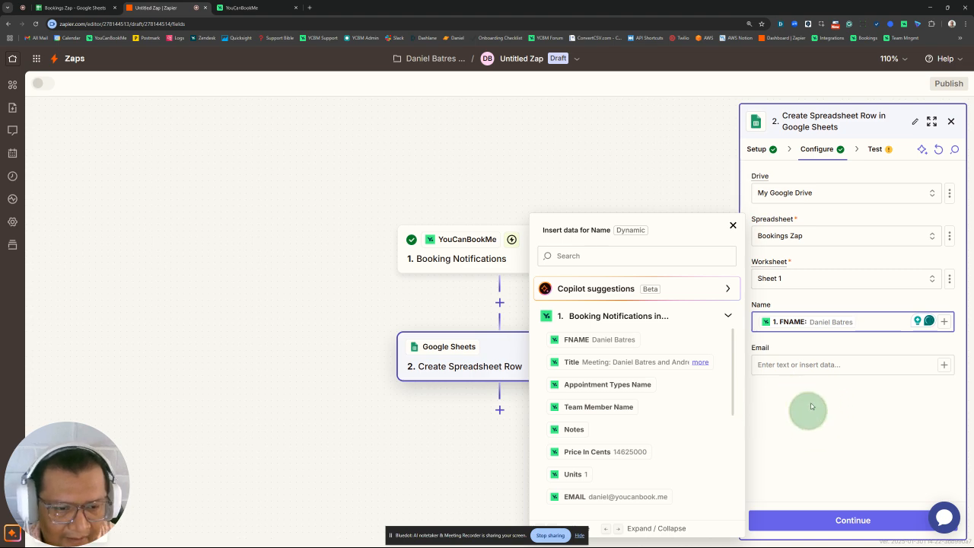
Step: Map the row's Email column to the EMAIL value from the Booking Notifications trigger
{"action": "left_click", "coordinate": [793, 364]}
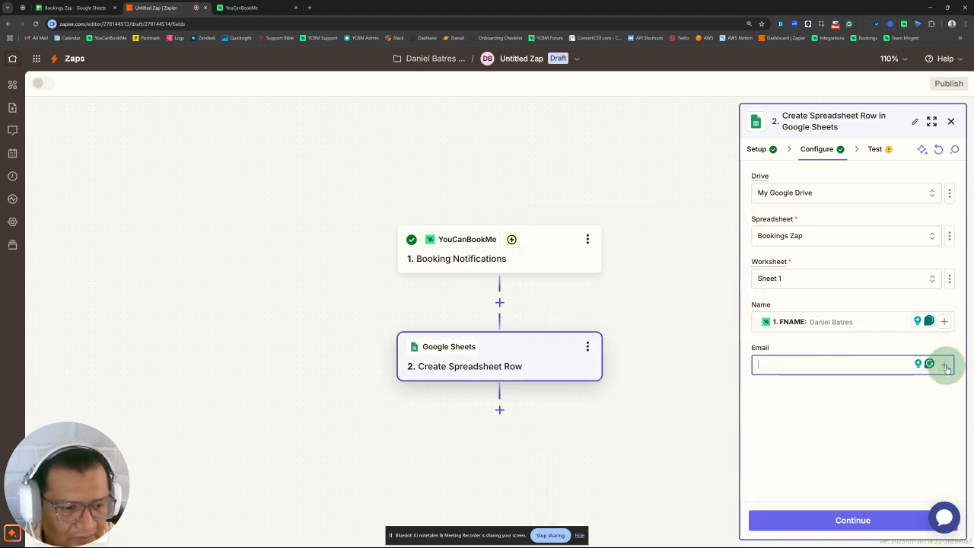
{"action": "left_click", "coordinate": [944, 365]}
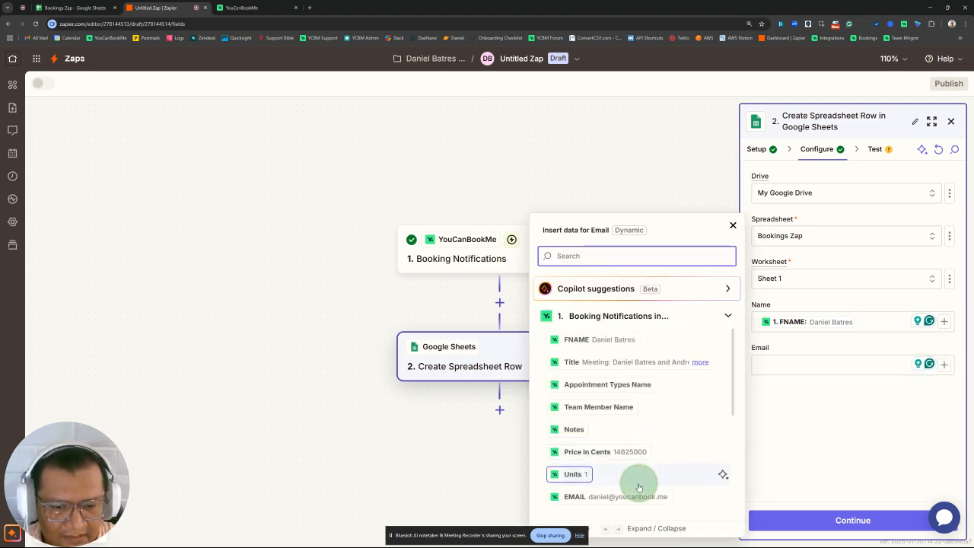
{"action": "left_click", "coordinate": [592, 496]}
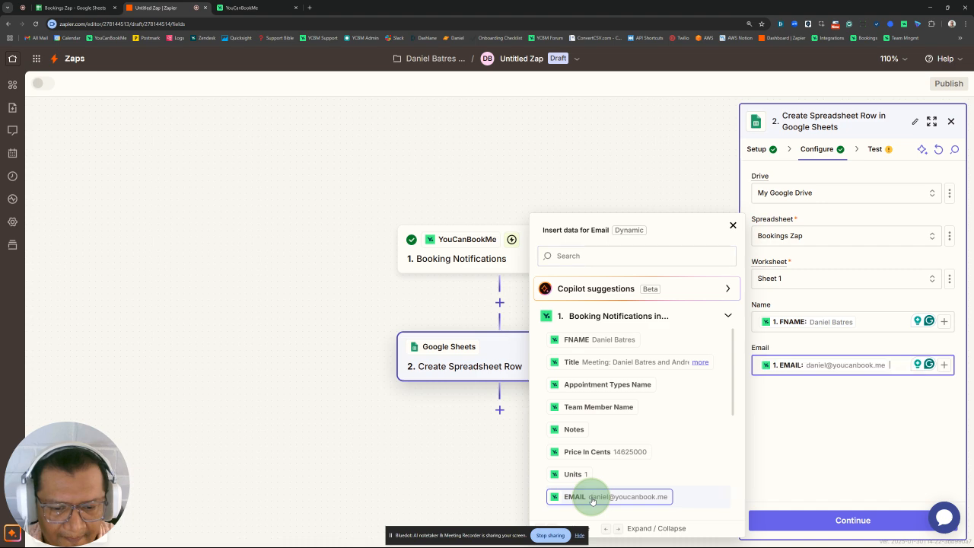
{"action": "left_click", "coordinate": [862, 432]}
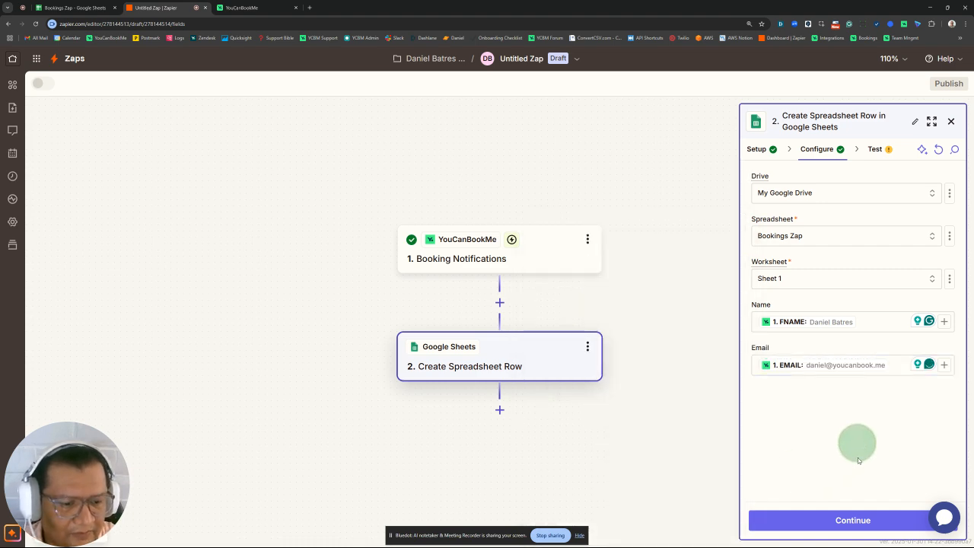
Step: Continue to the action's test, review the name and email data to send, and skip the test
{"action": "left_click", "coordinate": [854, 520]}
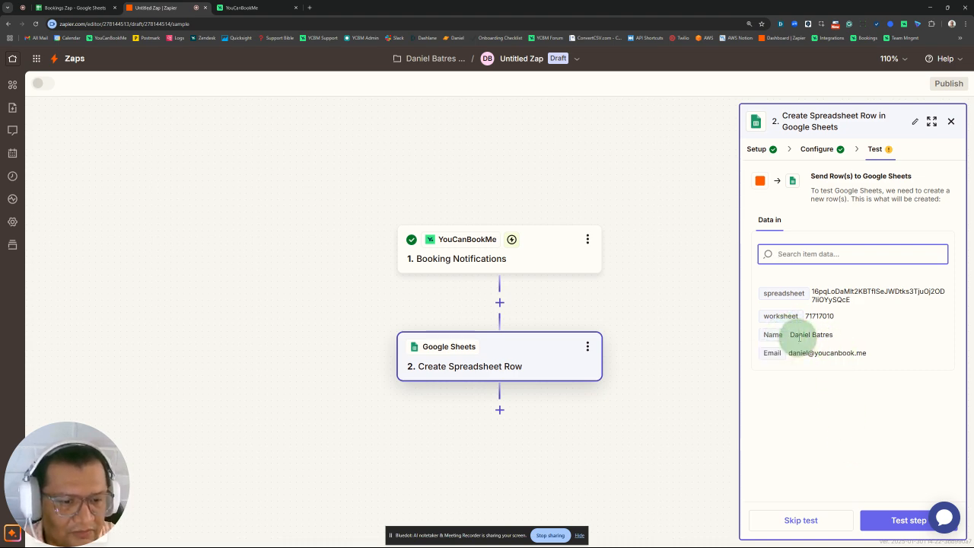
{"action": "left_click_drag", "start_coordinate": [792, 335], "coordinate": [870, 363]}
{"action": "left_click", "coordinate": [844, 438]}
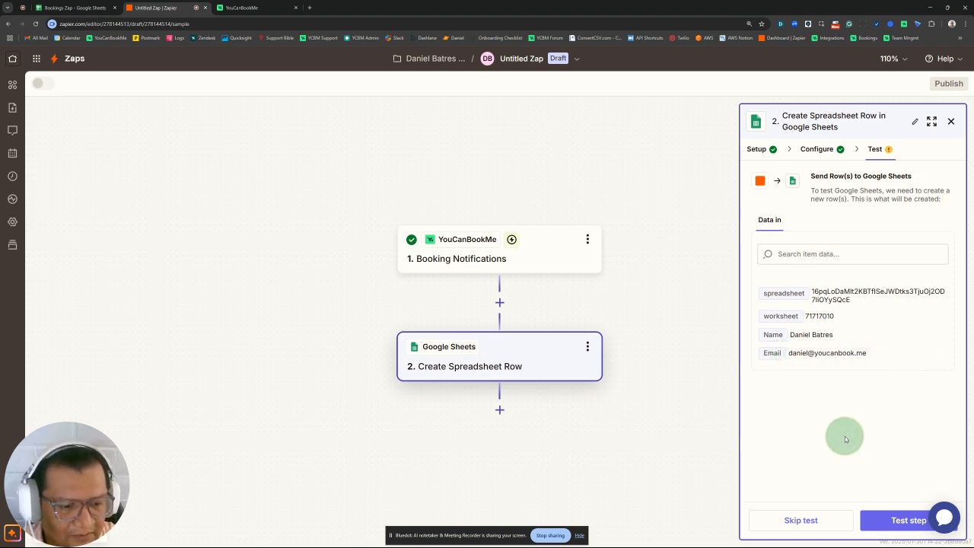
{"action": "left_click", "coordinate": [813, 520]}
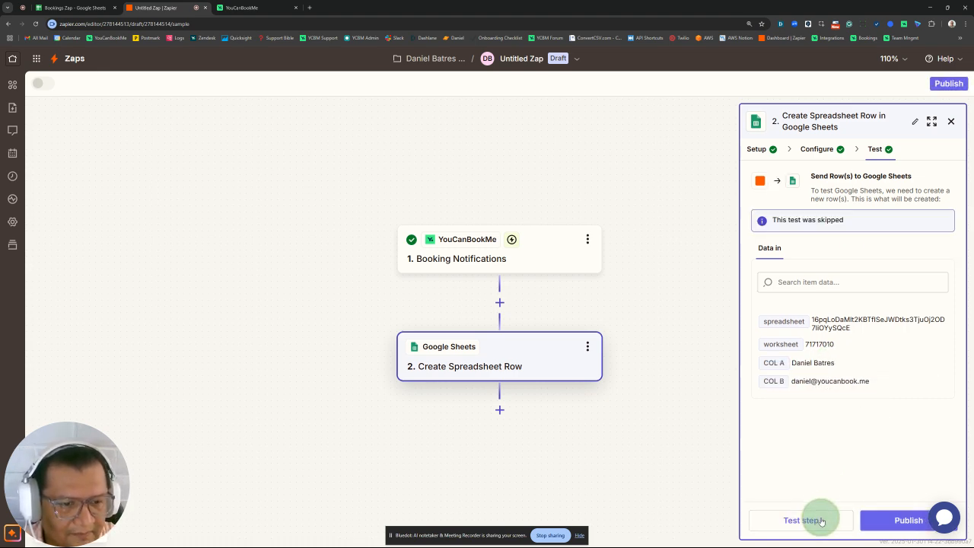